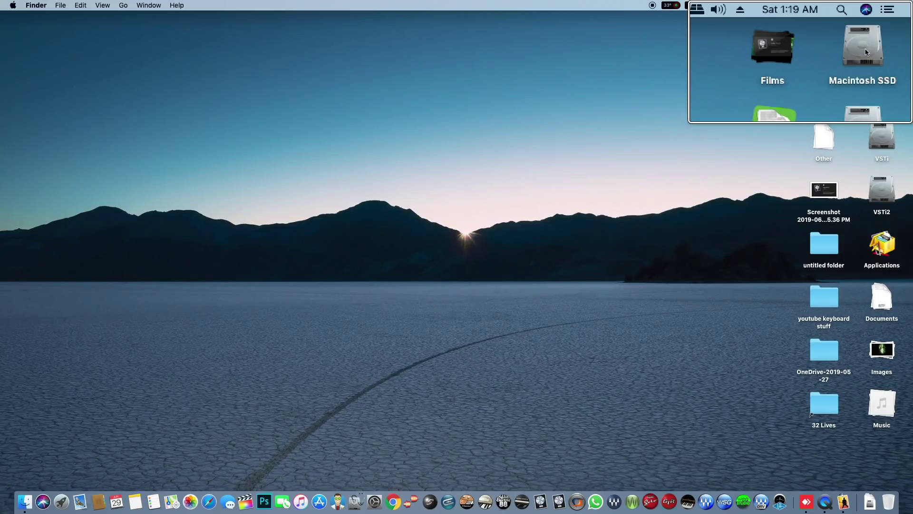
# - Locate Logic Pro X in the Applications folder of the Macintosh SSD drive, then close the folder window
pyautogui.click(882, 34)
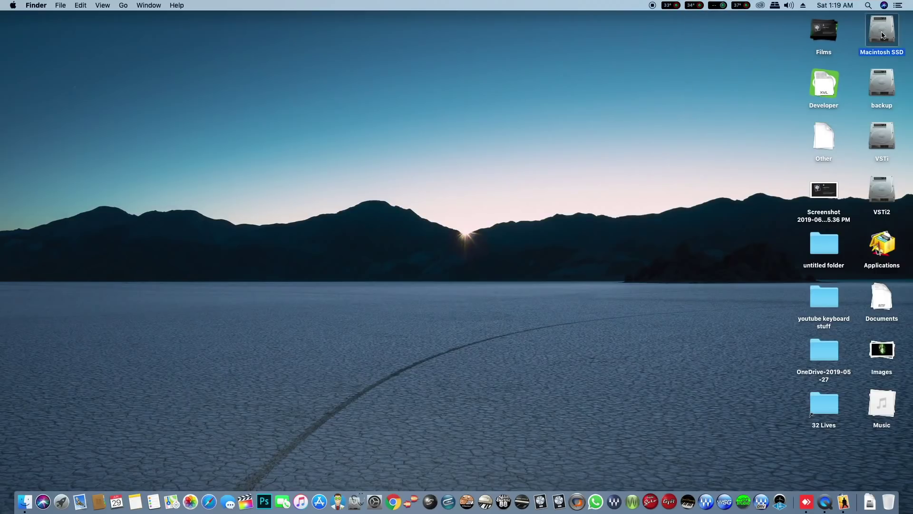
pyautogui.doubleClick(882, 35)
pyautogui.moveTo(181, 289); pyautogui.dragTo(394, 125)
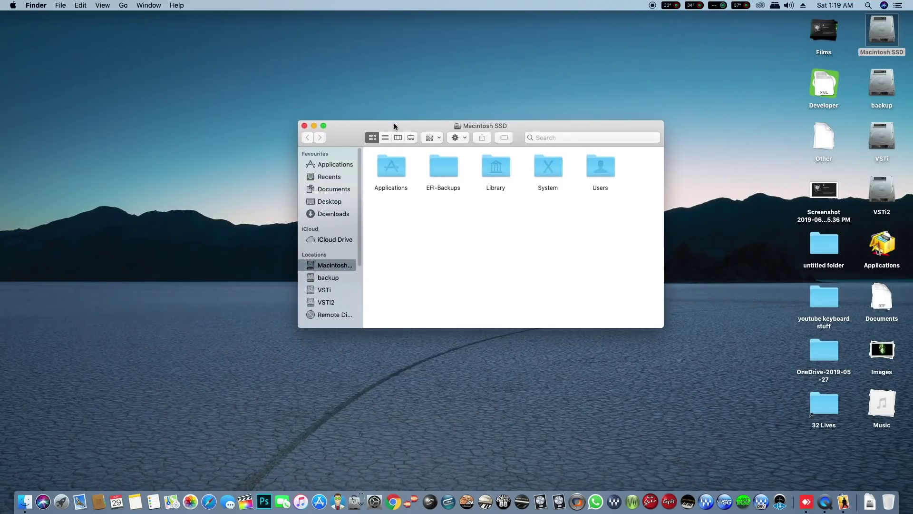
pyautogui.doubleClick(387, 170)
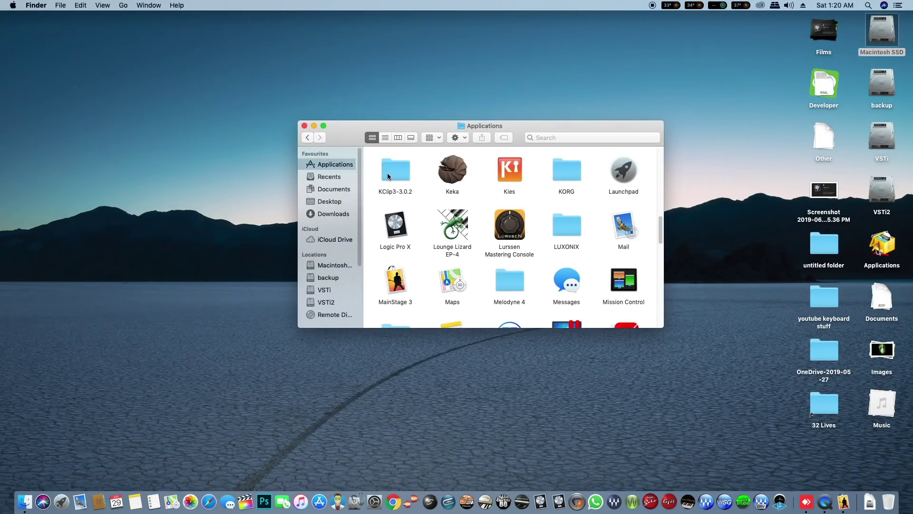
pyautogui.click(396, 226)
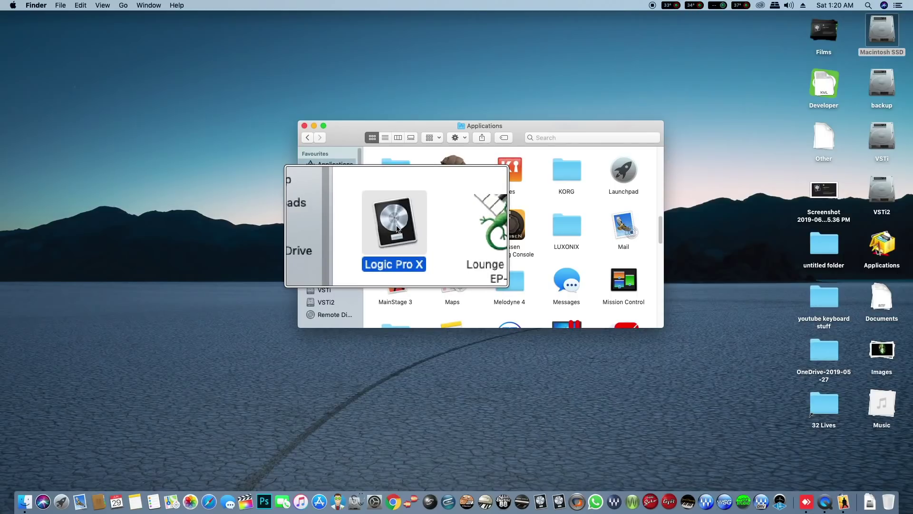
pyautogui.click(305, 125)
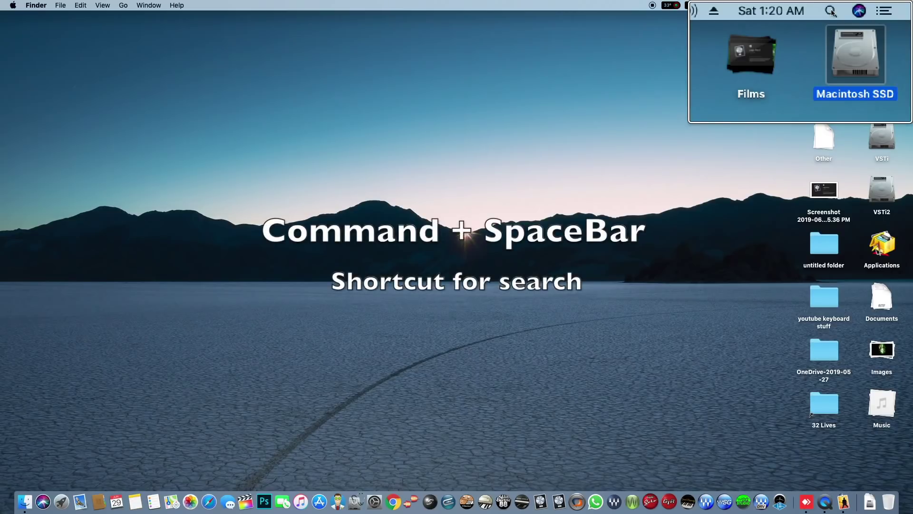
# - Search the Mac with Spotlight for "Logic Pro X" and dismiss the search
pyautogui.press('super+space')
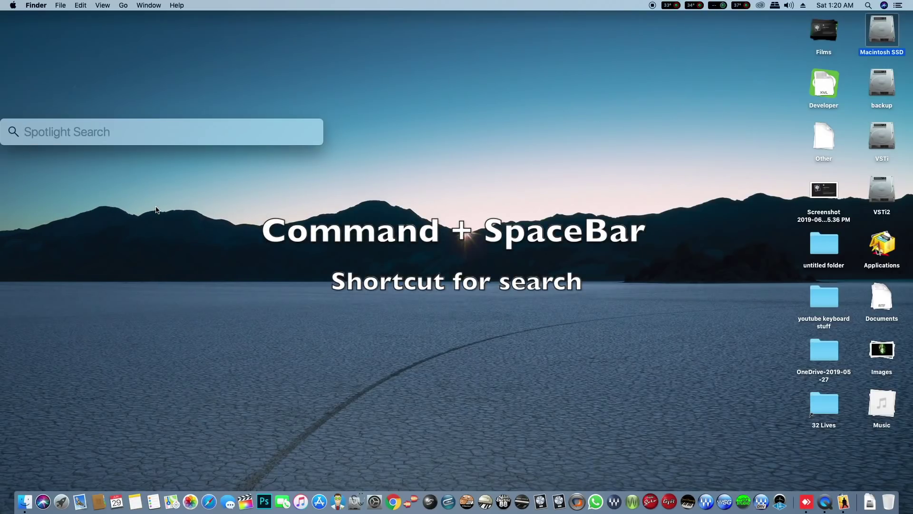
pyautogui.write('Logic Pro X')
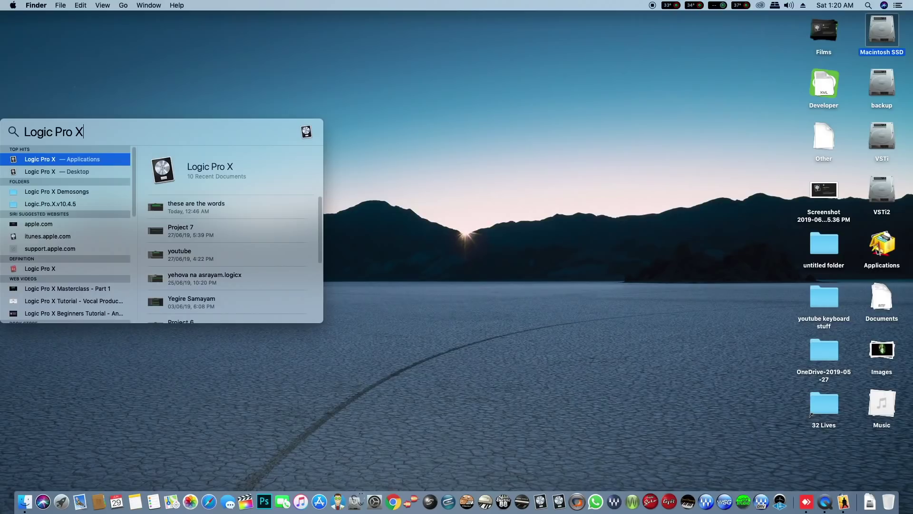
pyautogui.click(336, 191)
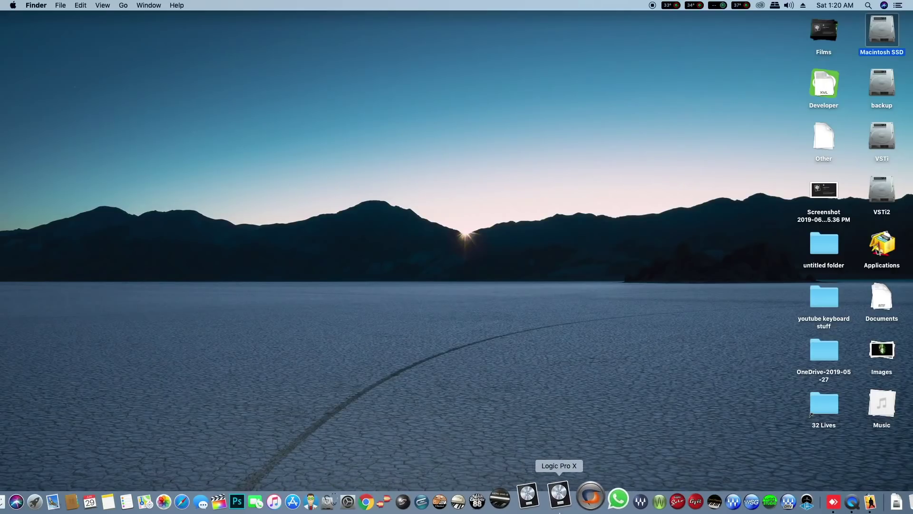
# - Replace the Dock's Logic Pro X shortcut with the app from the desktop's Applications stack and launch it from the Dock
pyautogui.moveTo(542, 506); pyautogui.dragTo(507, 261)
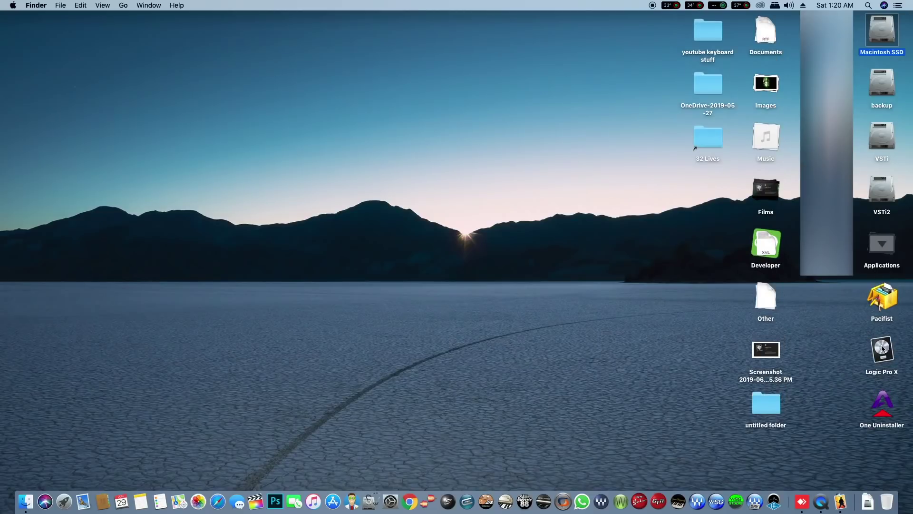
pyautogui.moveTo(882, 356); pyautogui.dragTo(431, 512)
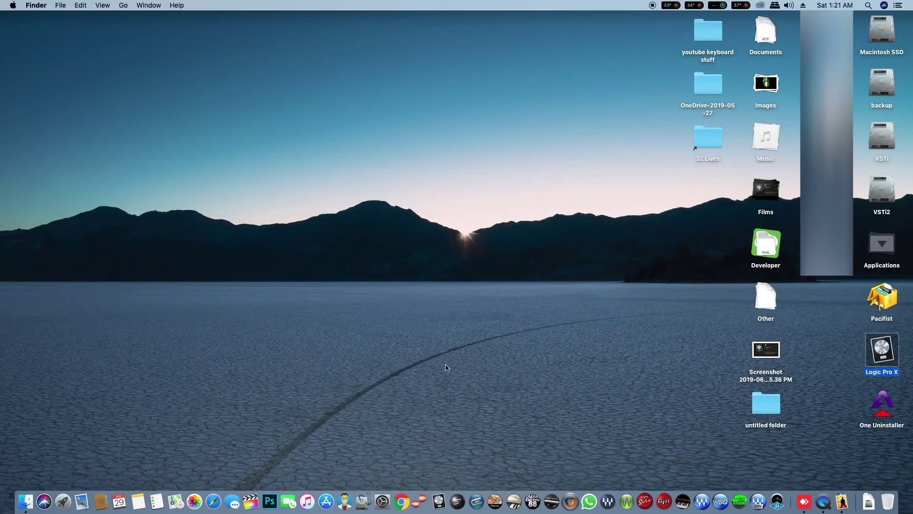
pyautogui.click(879, 250)
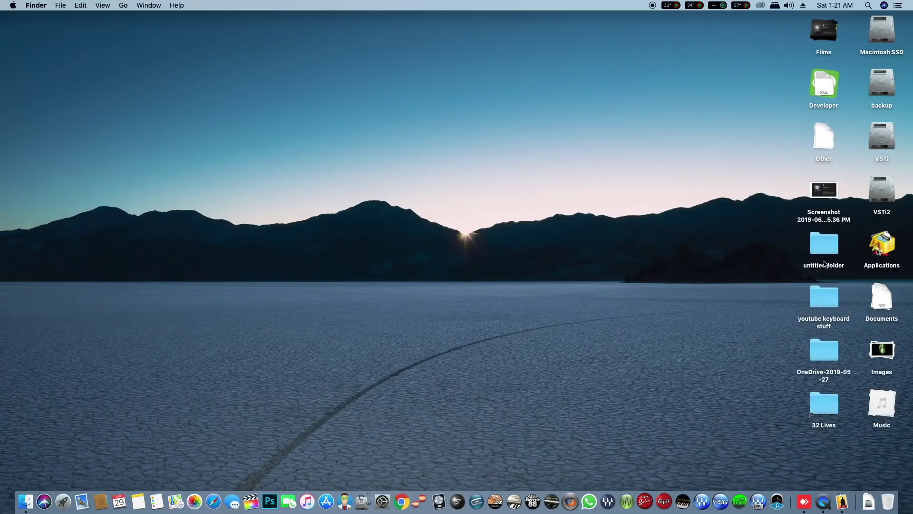
pyautogui.click(442, 504)
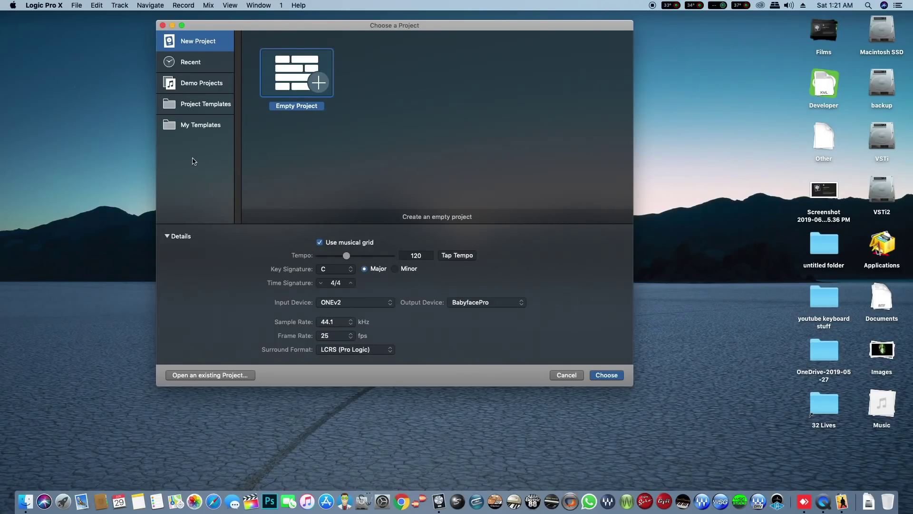
pyautogui.click(162, 27)
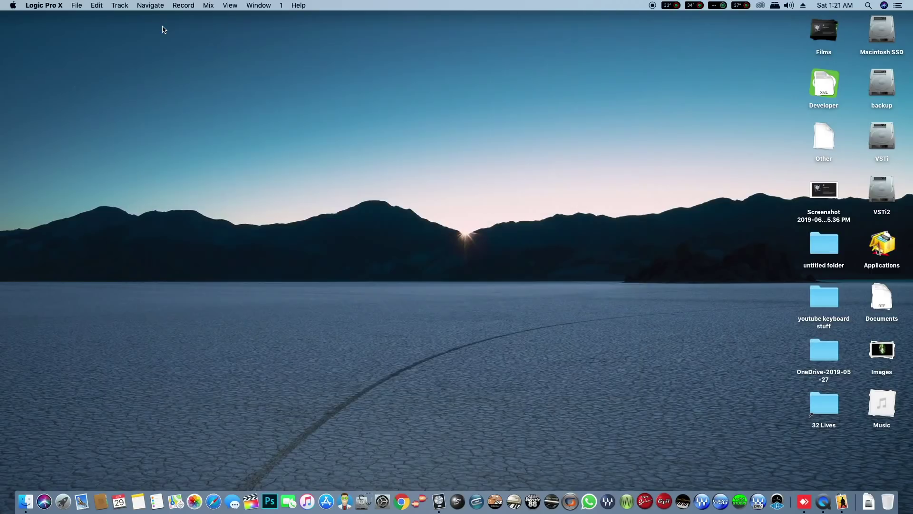
pyautogui.click(76, 5)
pyautogui.click(86, 18)
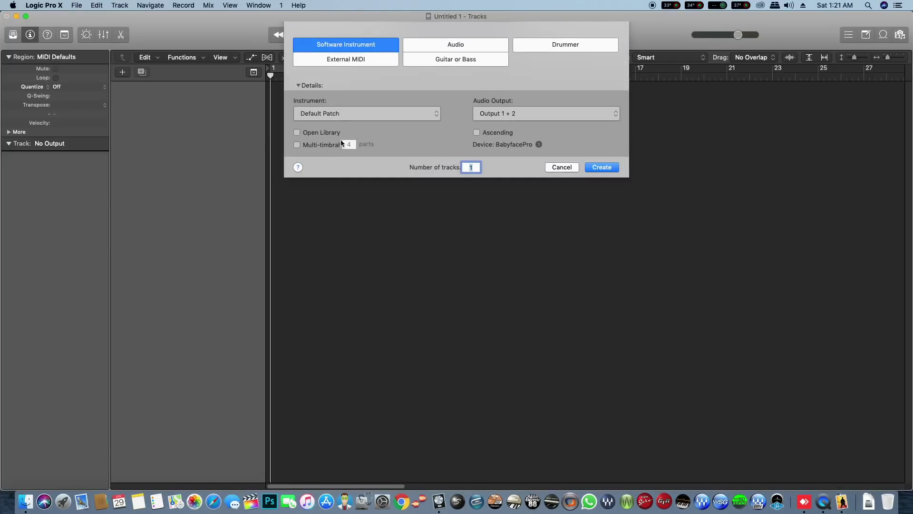
pyautogui.click(565, 167)
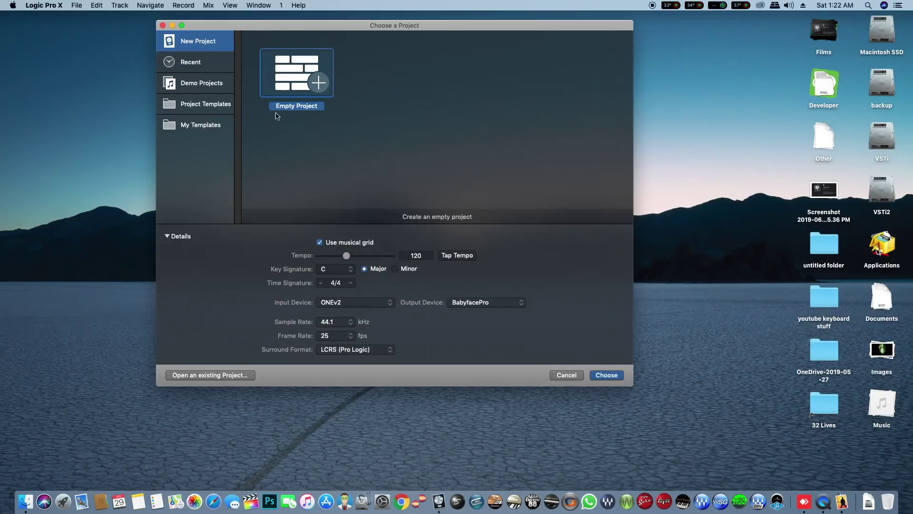
# - In the new project's details, set the tempo to 80 and the key signature to D minor
pyautogui.click(167, 237)
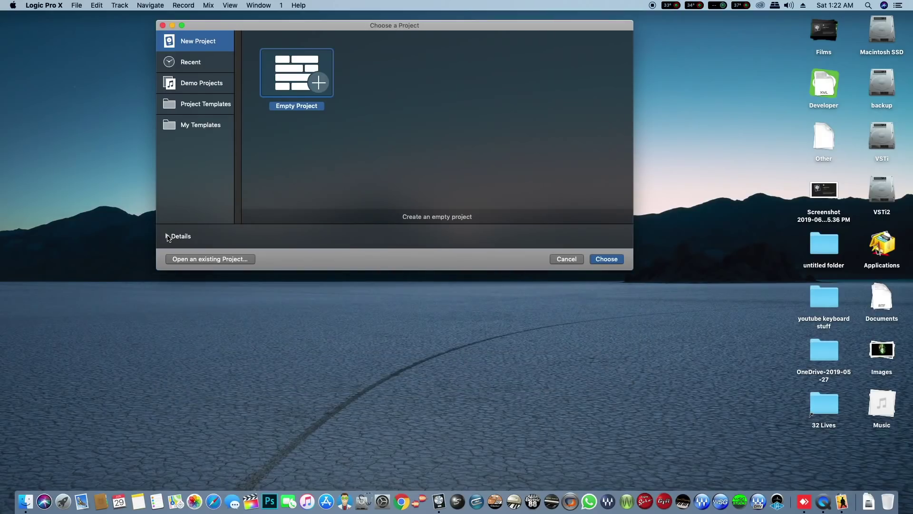
pyautogui.click(168, 237)
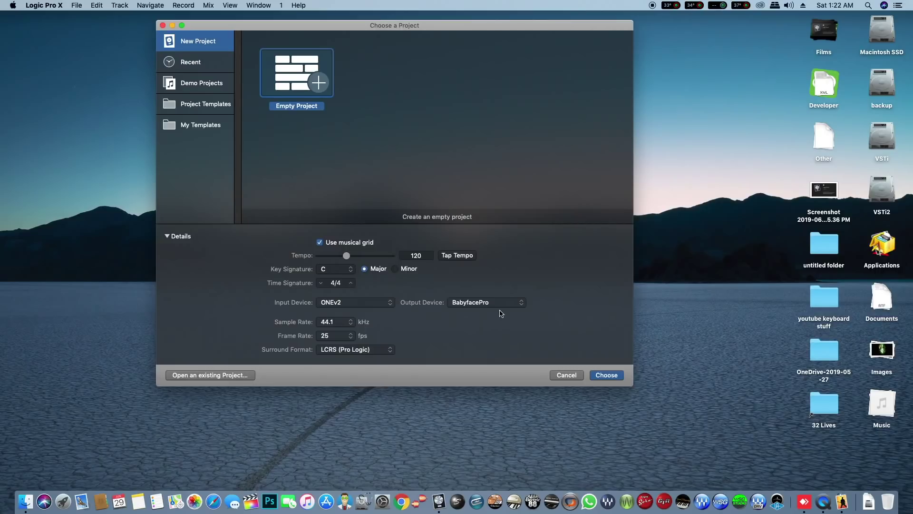
pyautogui.click(343, 258)
pyautogui.write('80')
pyautogui.click(336, 269)
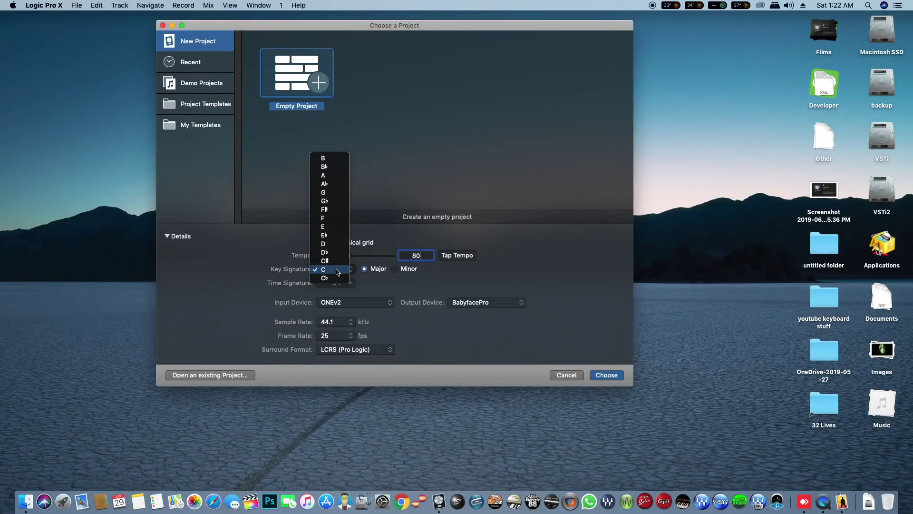
pyautogui.click(331, 245)
pyautogui.click(398, 269)
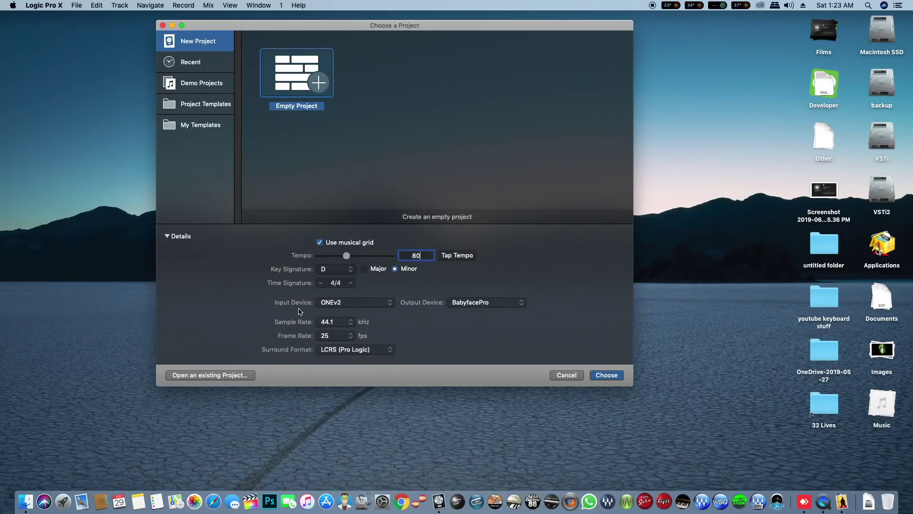
# - Choose ONEv2 as the input device and create an empty project
pyautogui.click(345, 303)
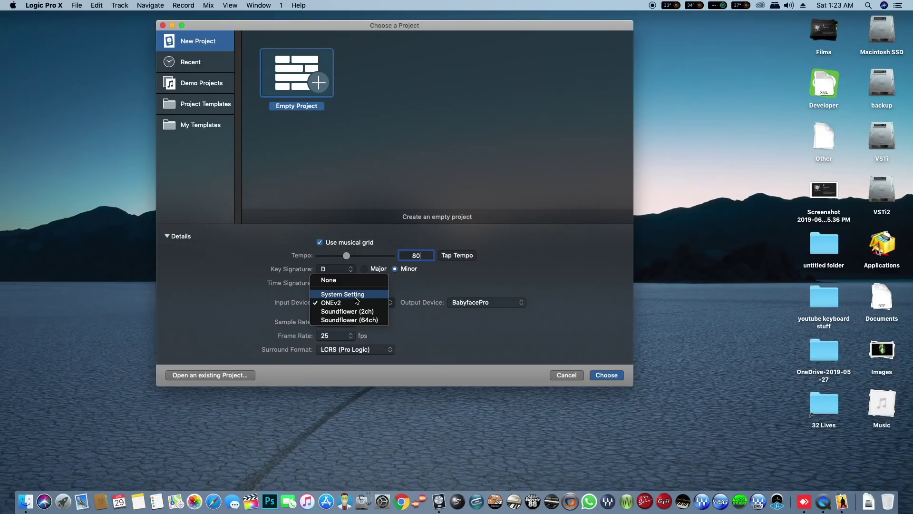
pyautogui.click(356, 302)
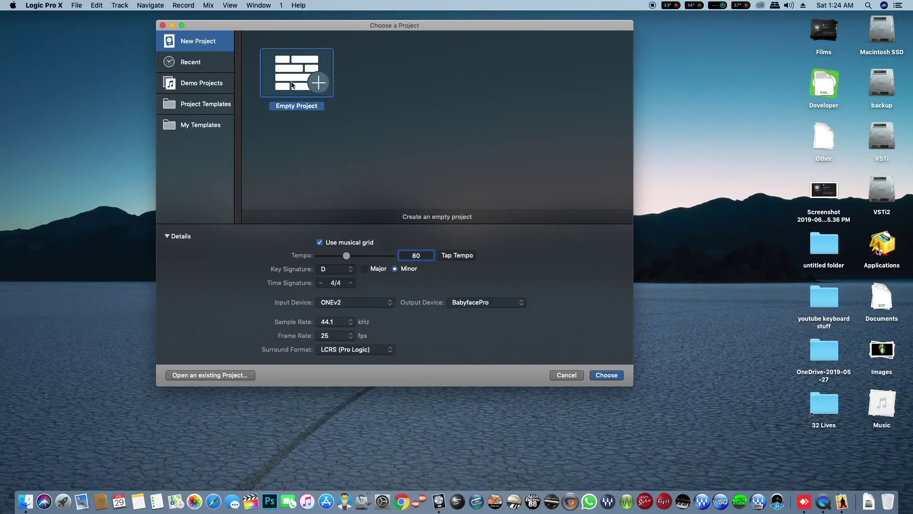
pyautogui.doubleClick(313, 87)
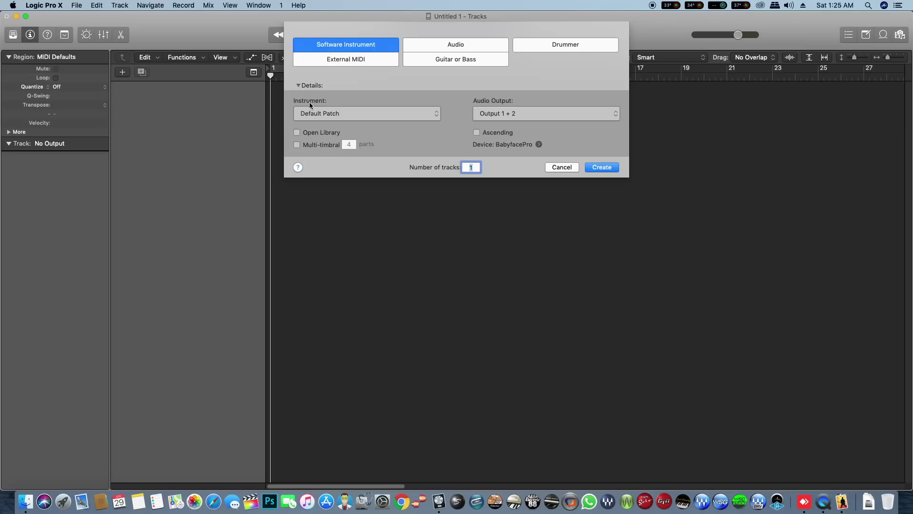
# - Review the available instruments for the new track, then create one software instrument track with the Default Patch
pyautogui.click(298, 86)
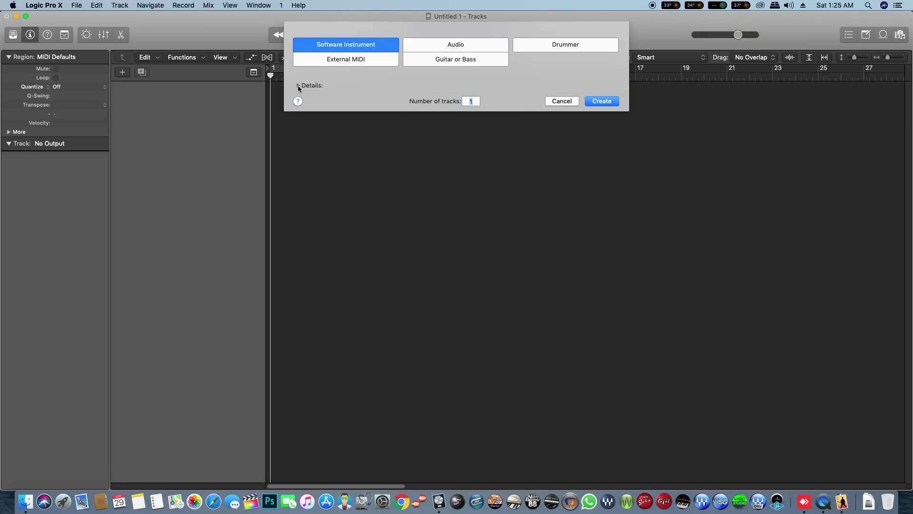
pyautogui.click(298, 86)
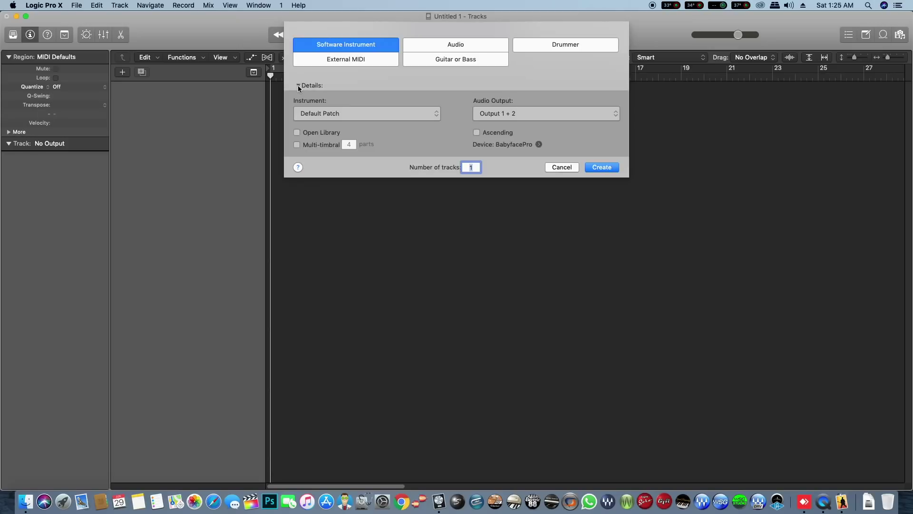
pyautogui.click(320, 113)
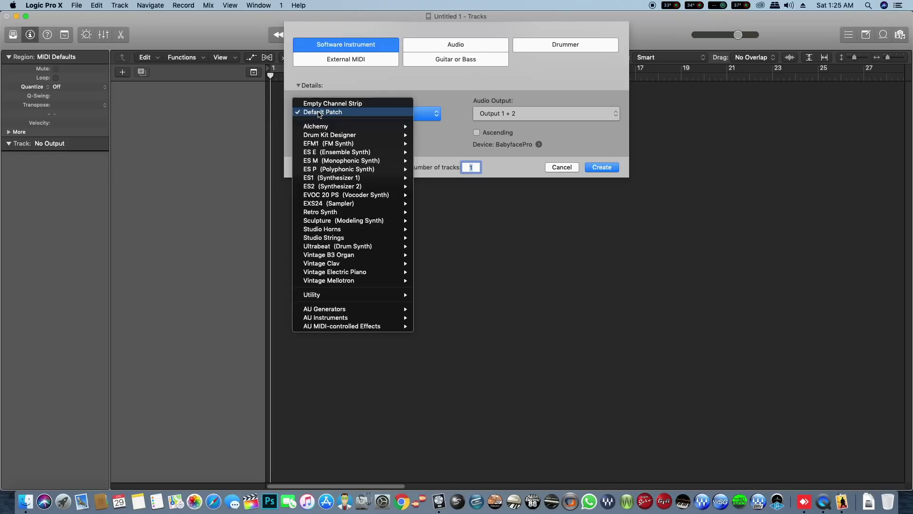
pyautogui.moveTo(341, 206)
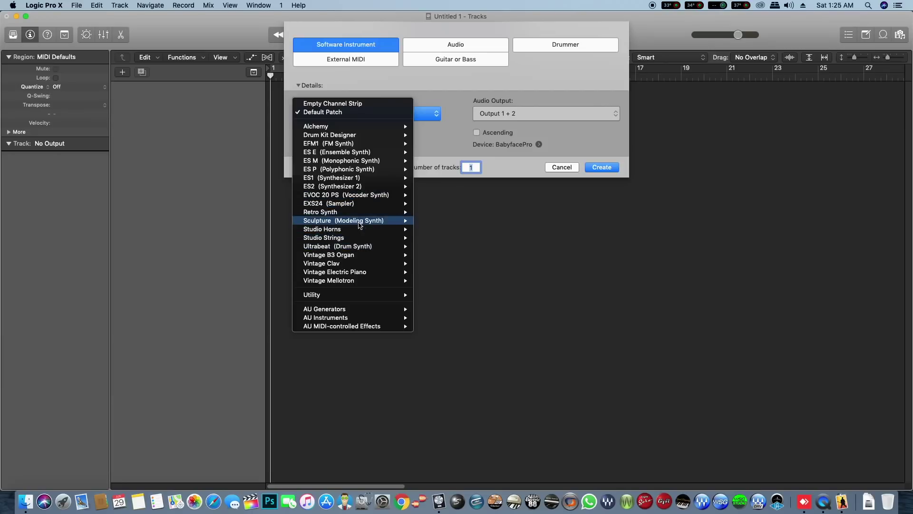
pyautogui.click(438, 102)
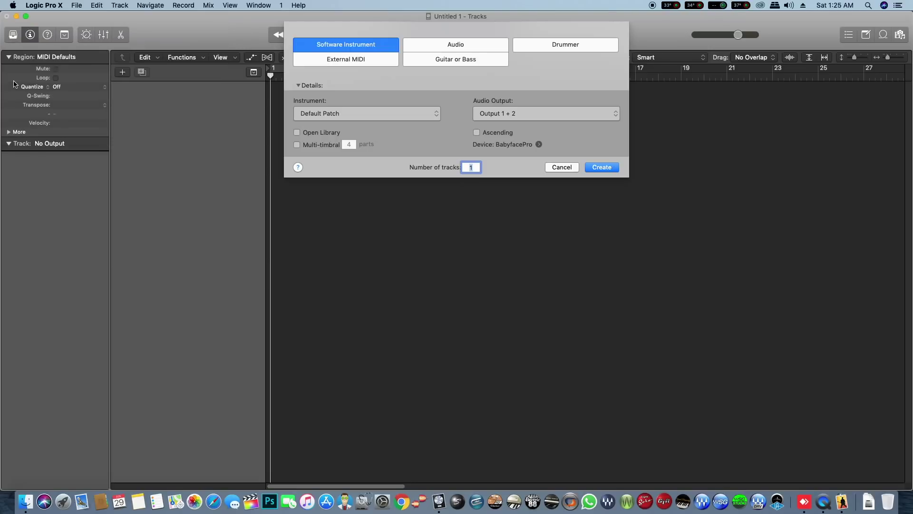
pyautogui.click(340, 115)
pyautogui.click(340, 113)
pyautogui.click(602, 167)
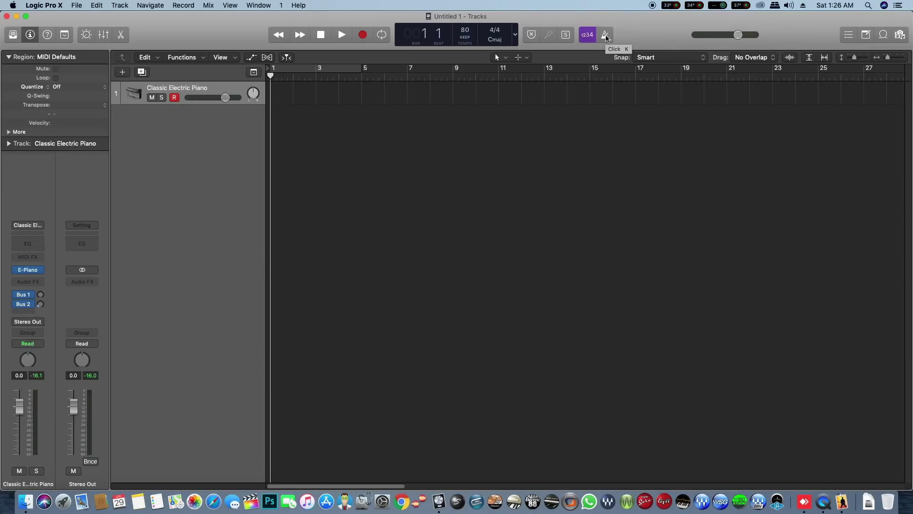
# - Turn on the metronome click, then start and stop a brief test recording on the Classic Electric Piano track
pyautogui.click(606, 37)
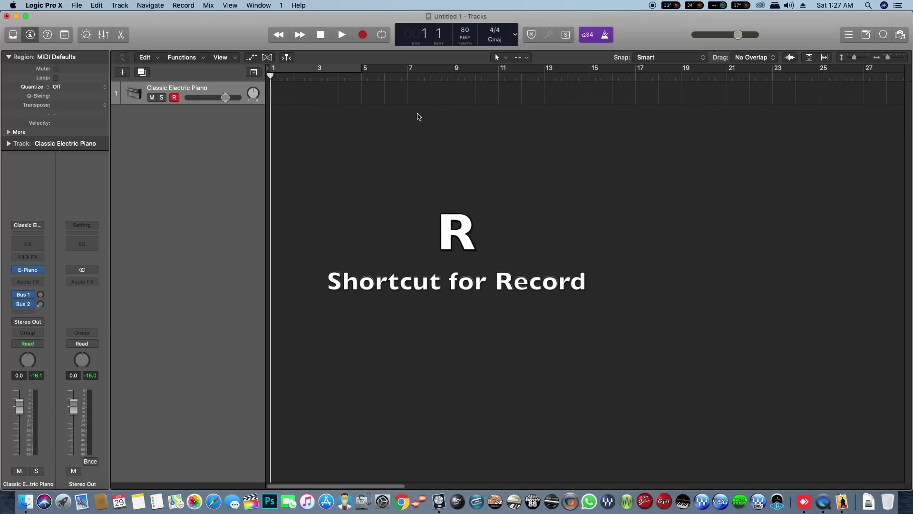
pyautogui.press('r')
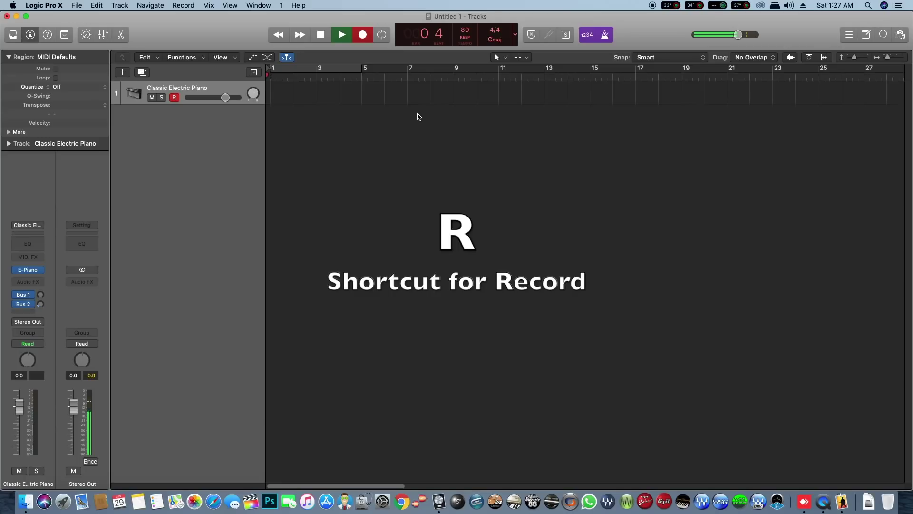
pyautogui.press('space')
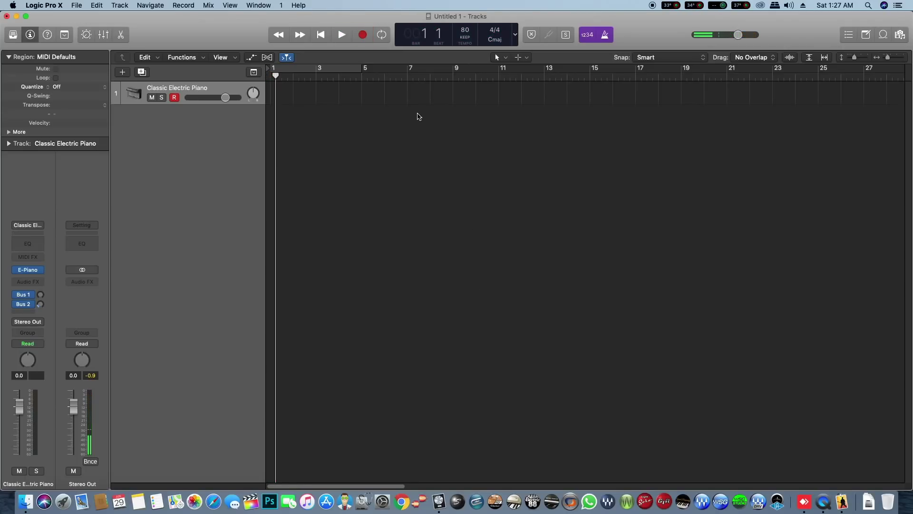
# - Start and stop the project's playback several times to test the transport with the metronome
pyautogui.press('space')
pyautogui.press('space')
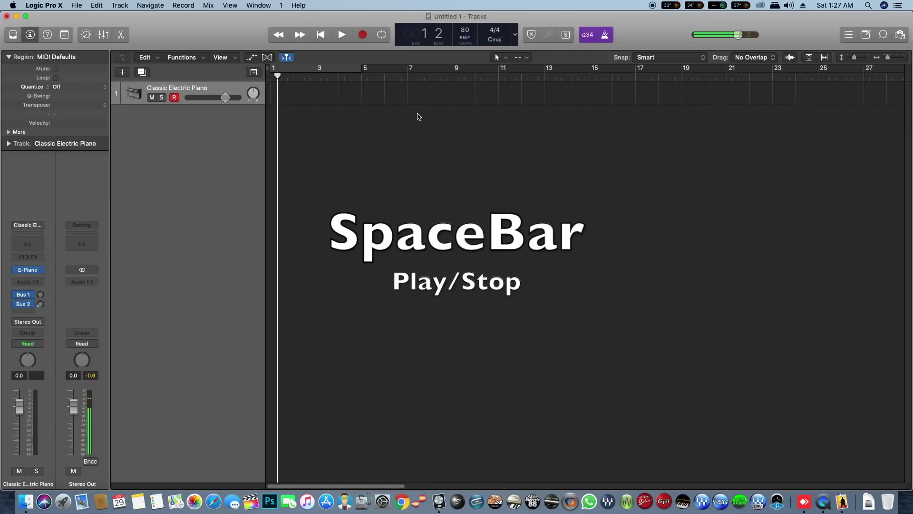
pyautogui.press('space')
pyautogui.press('space')
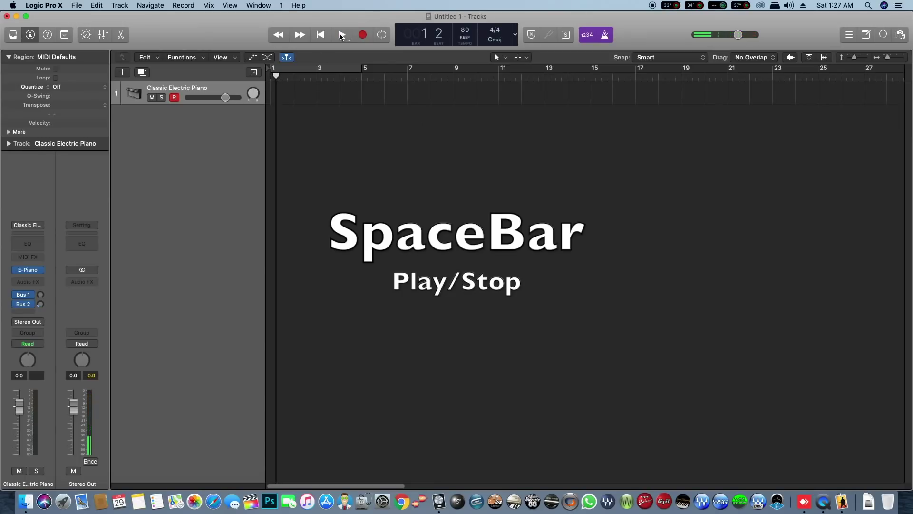
pyautogui.click(341, 46)
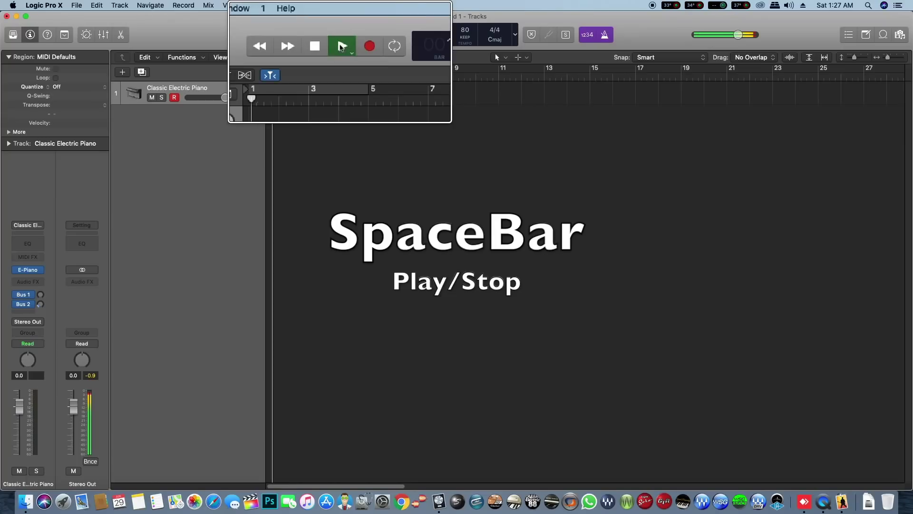
pyautogui.press('space')
pyautogui.press('space')
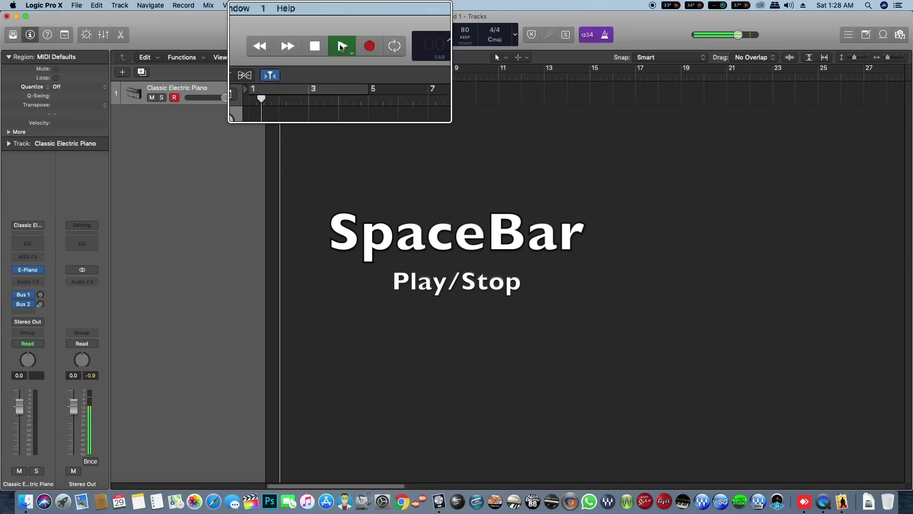
# - Stop playback, briefly play the project from bar 15, and return the playhead to the beginning of the project
pyautogui.press('space')
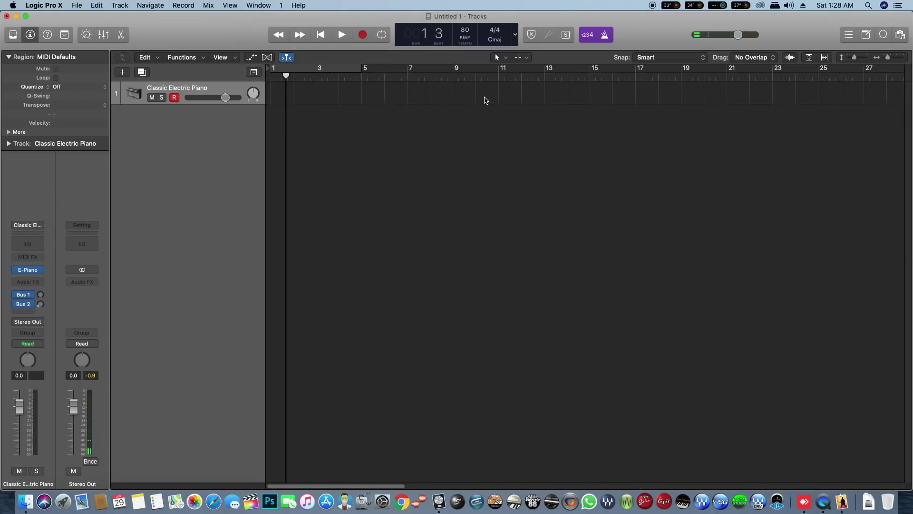
pyautogui.click(591, 76)
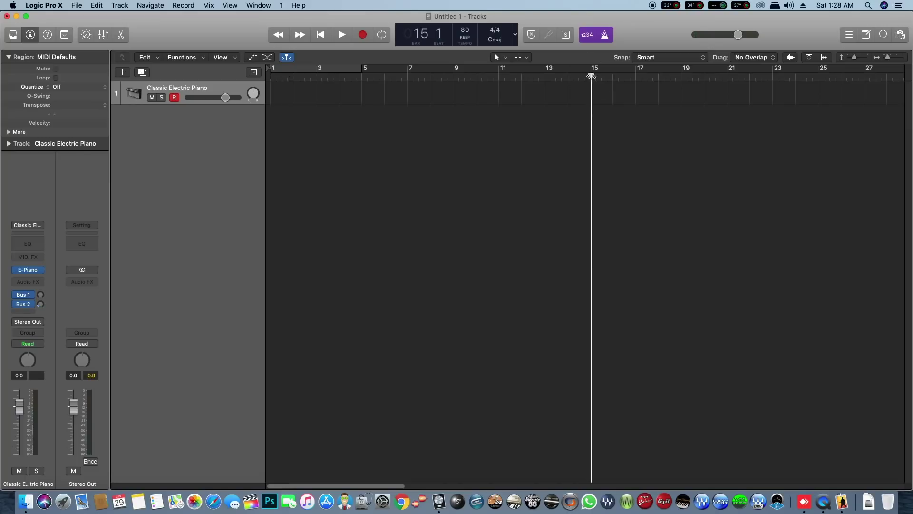
pyautogui.moveTo(591, 76)
pyautogui.mouseDown()
pyautogui.moveTo(566, 76)
pyautogui.moveTo(591, 77)
pyautogui.mouseUp()
pyautogui.press('space')
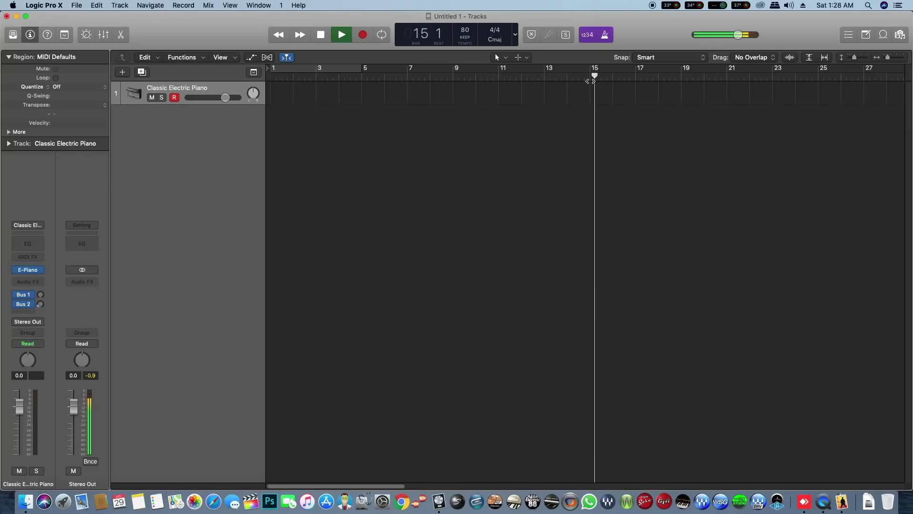
pyautogui.click(591, 78)
pyautogui.press('space')
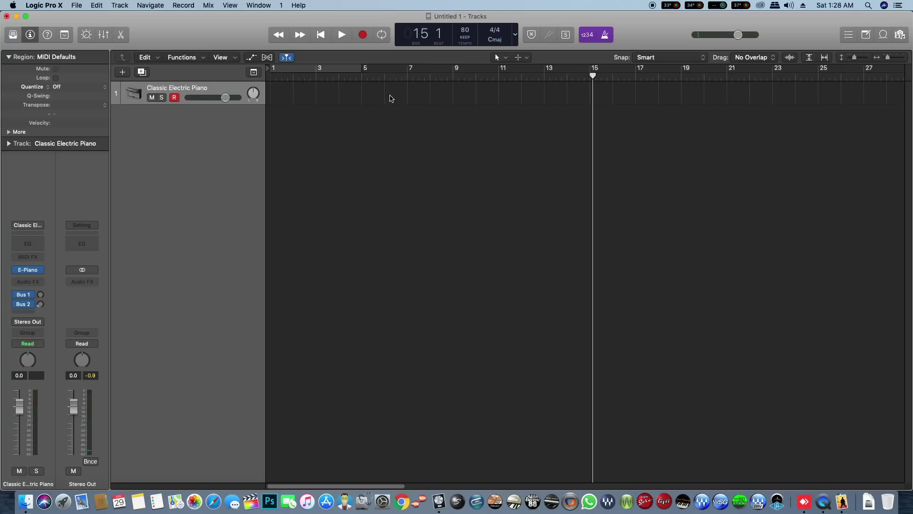
pyautogui.press('Return')
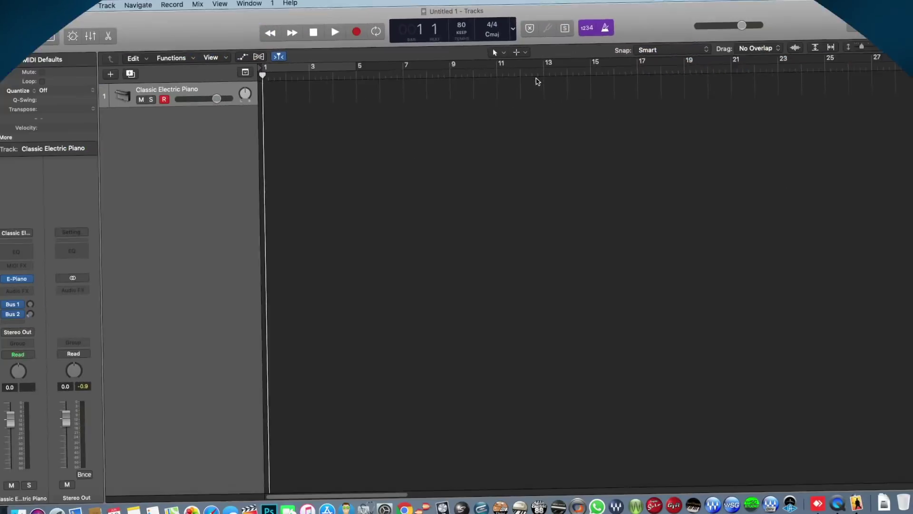
# - Place the playhead at bar 9 and record a piano part to about bar 13 on the Classic Electric Piano track
pyautogui.click(477, 76)
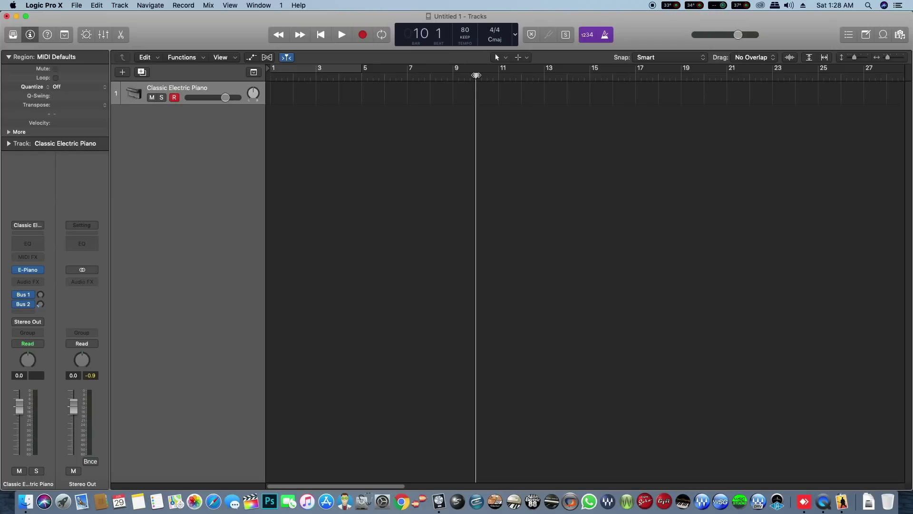
pyautogui.moveTo(476, 75); pyautogui.dragTo(453, 75)
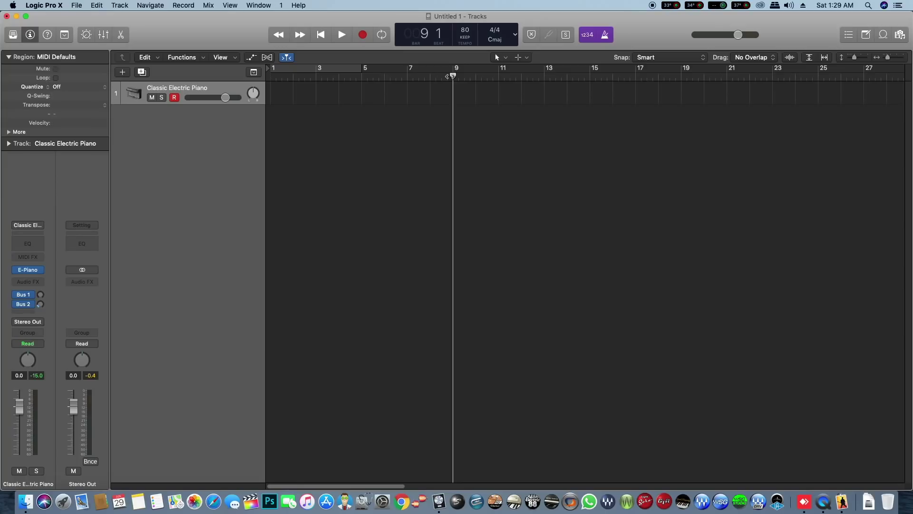
pyautogui.press('r')
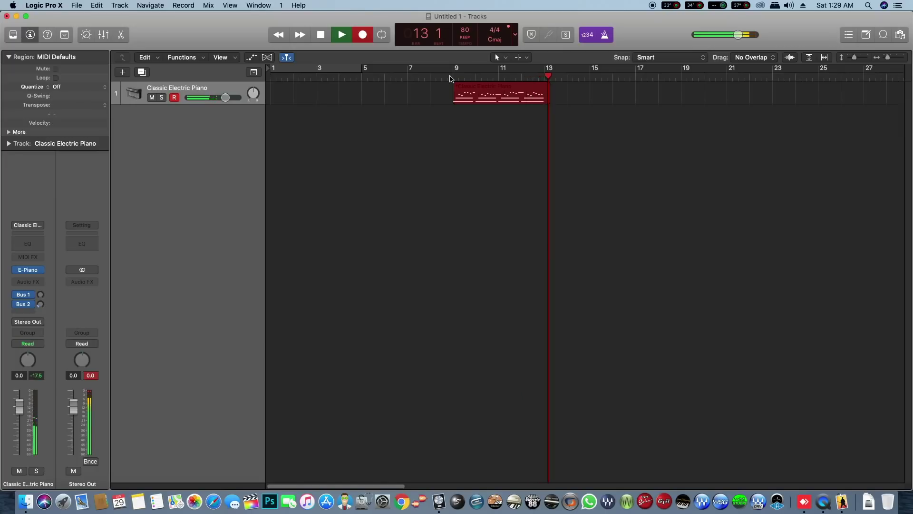
pyautogui.press('space')
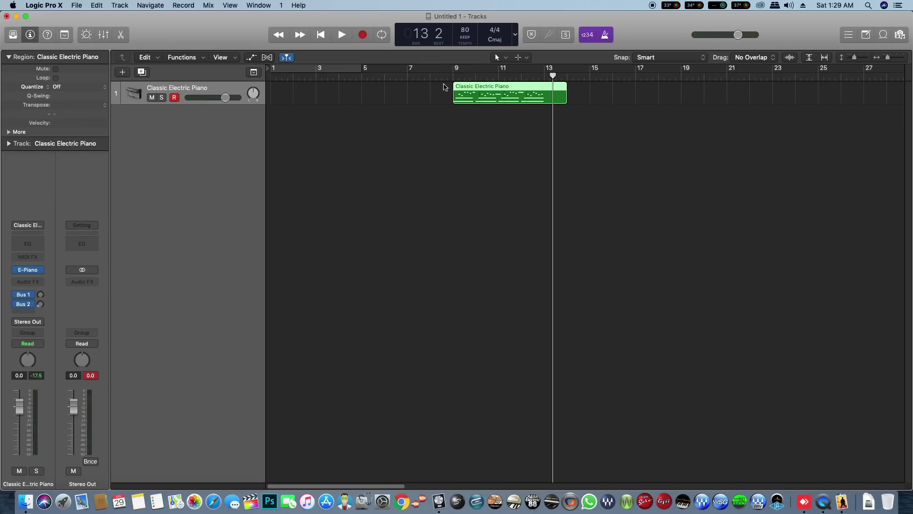
# - Increase the height of the Classic Electric Piano track and shorten the end of the recorded region to a length of four bars
pyautogui.moveTo(266, 104); pyautogui.dragTo(265, 208)
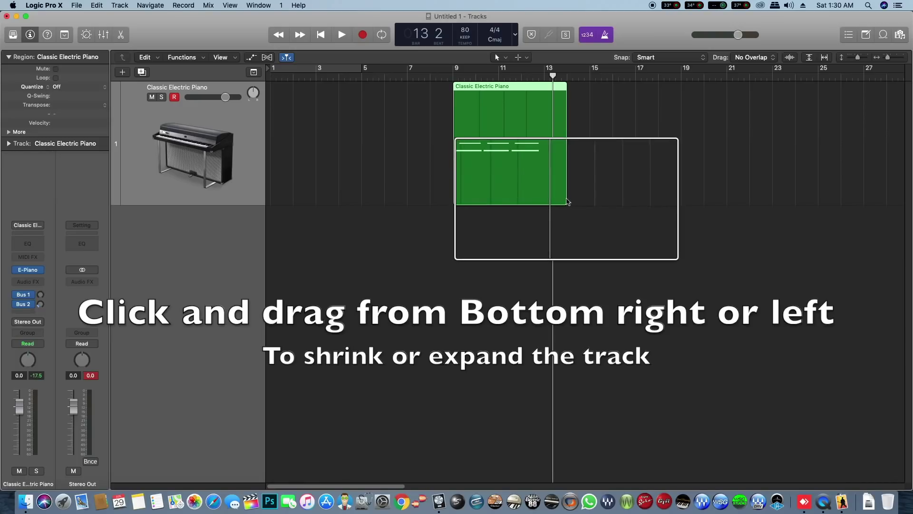
pyautogui.moveTo(566, 199); pyautogui.dragTo(544, 197)
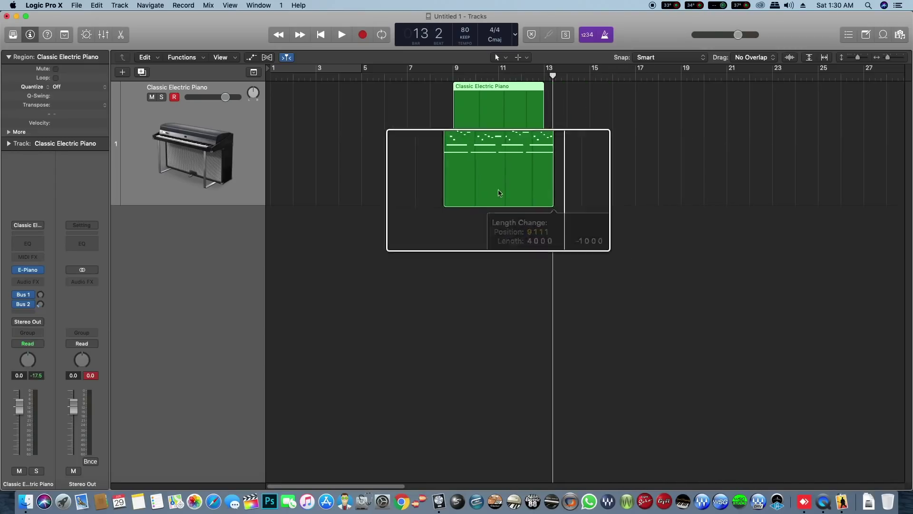
pyautogui.moveTo(456, 197)
pyautogui.mouseDown()
pyautogui.moveTo(373, 198)
pyautogui.moveTo(454, 198)
pyautogui.mouseUp()
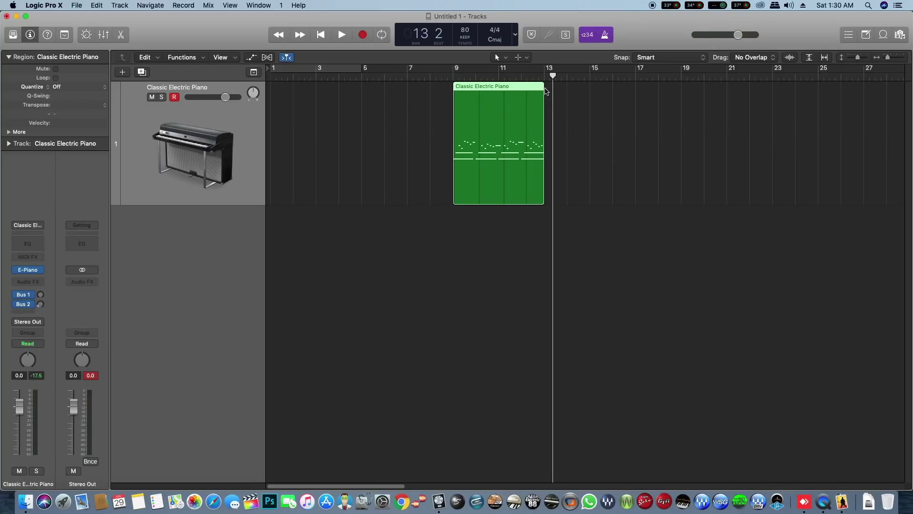
# - Loop the piano region out to bar 19, extend the loop to bar 21, and shrink it back to the original four bars
pyautogui.moveTo(546, 93); pyautogui.dragTo(679, 98)
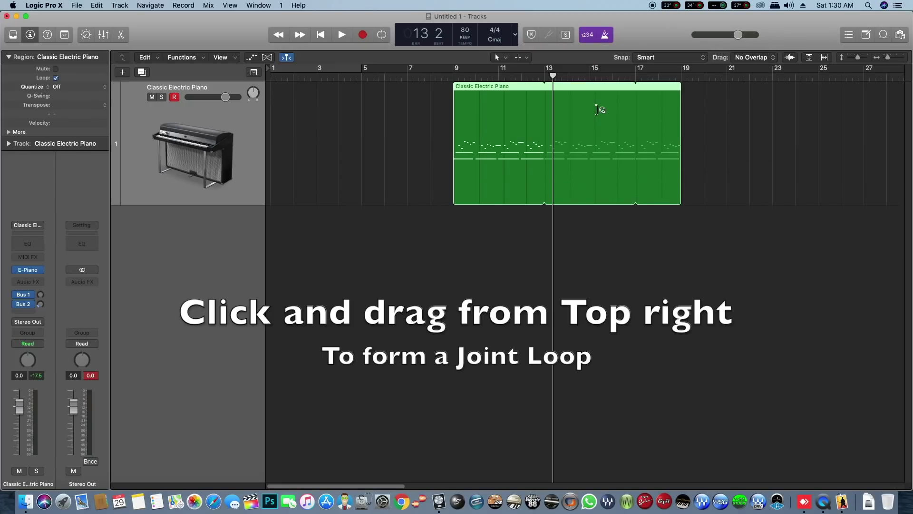
pyautogui.moveTo(686, 86); pyautogui.dragTo(726, 90)
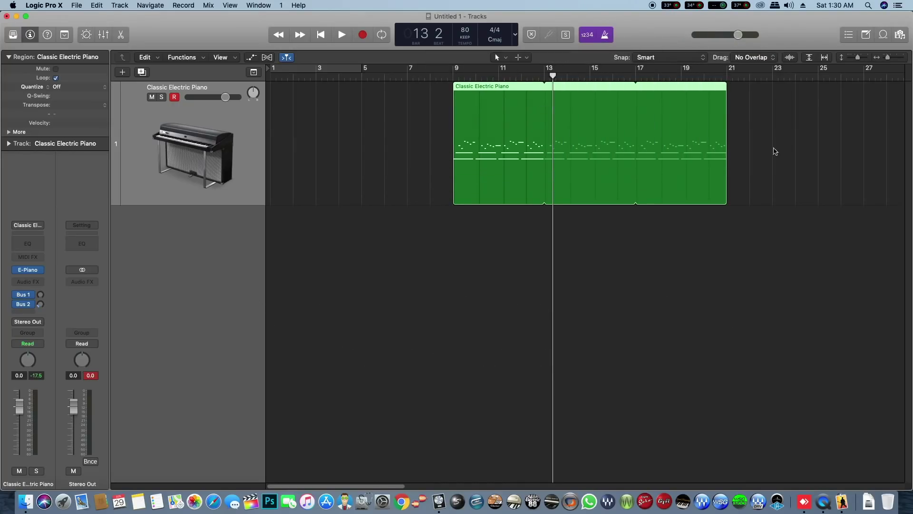
pyautogui.moveTo(728, 200); pyautogui.dragTo(546, 211)
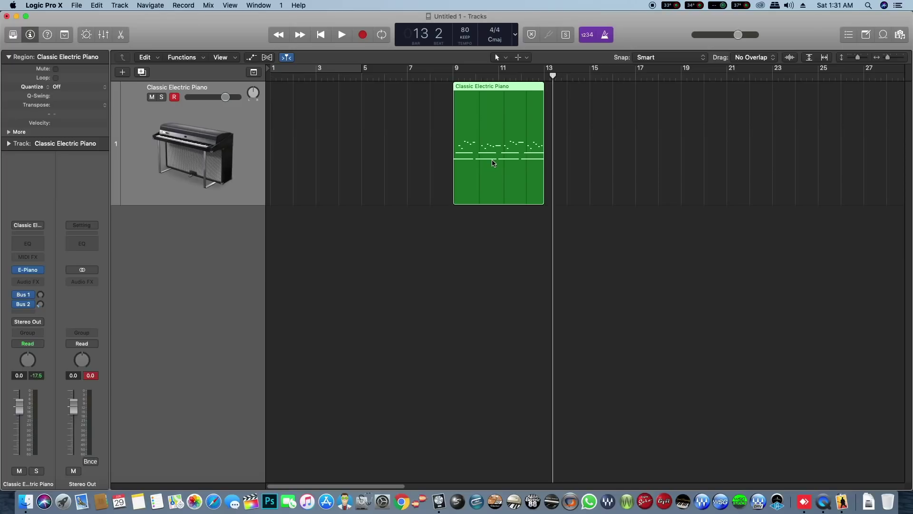
# - Select the four-bar piano region at bar 9 and repeat it four times, end to end along the track
pyautogui.click(628, 158)
pyautogui.click(531, 167)
pyautogui.press('super+r')
pyautogui.press('super+r')
pyautogui.press('super+r')
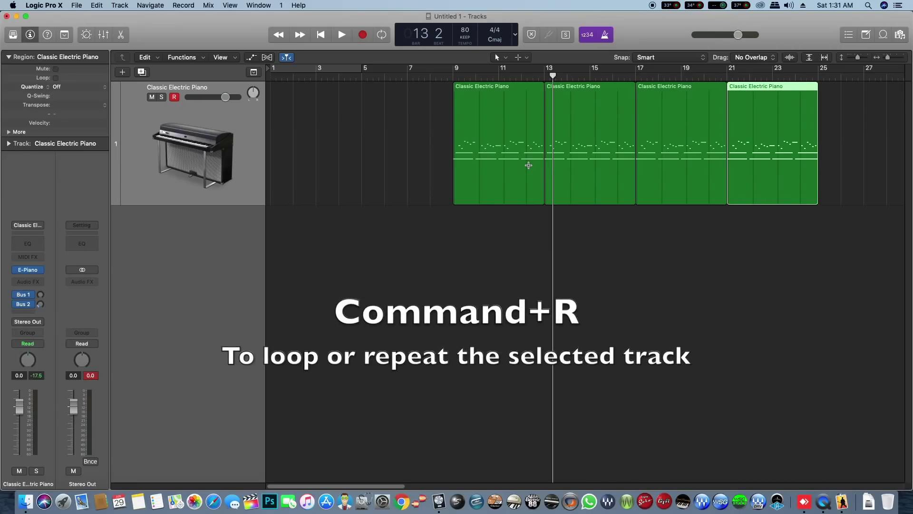
pyautogui.press('super+r')
# - Play back the repeated piano regions, stop, and select the copy that starts at bar 13
pyautogui.press('space')
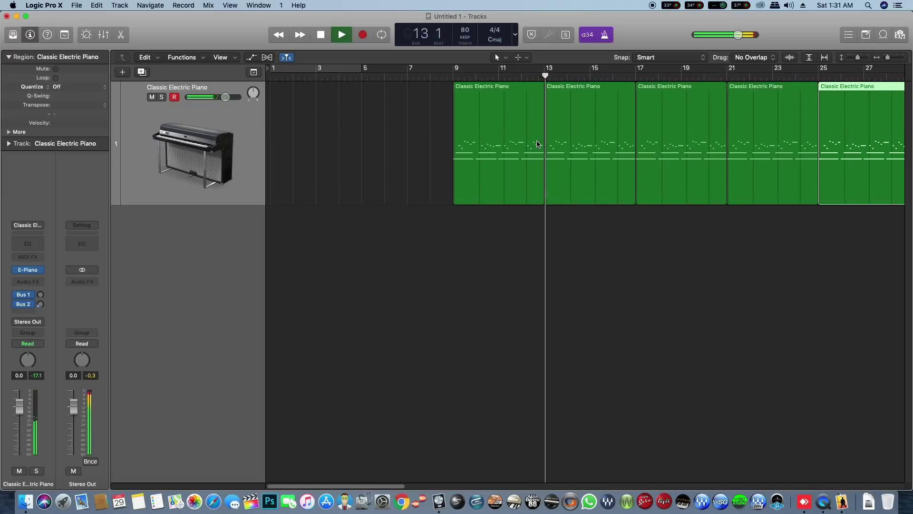
pyautogui.press('space')
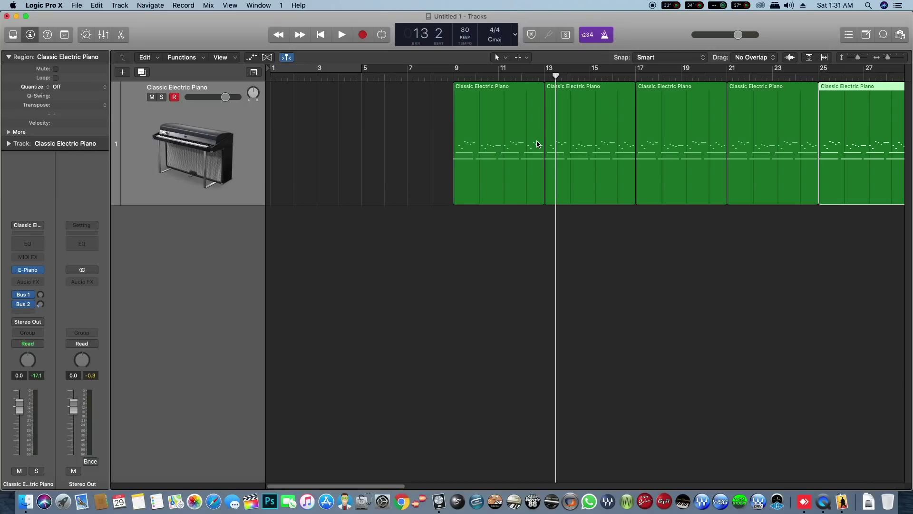
pyautogui.moveTo(577, 109); pyautogui.dragTo(595, 142)
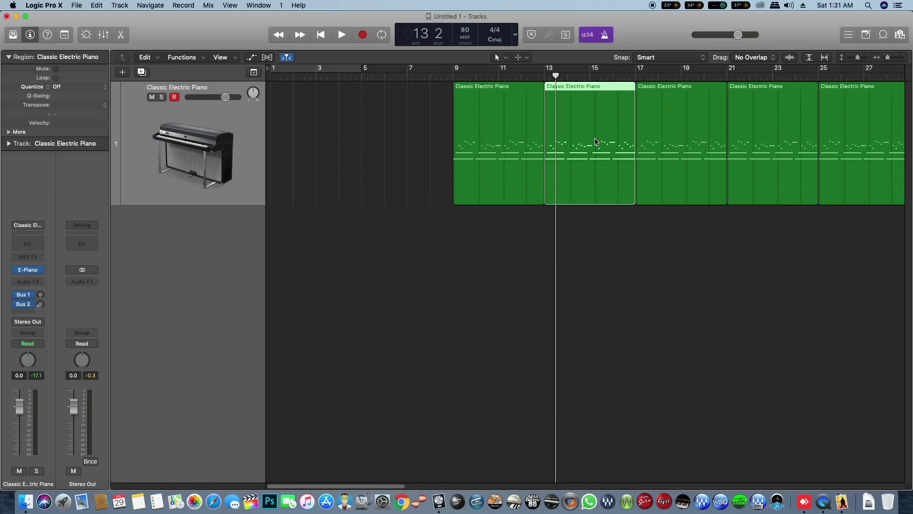